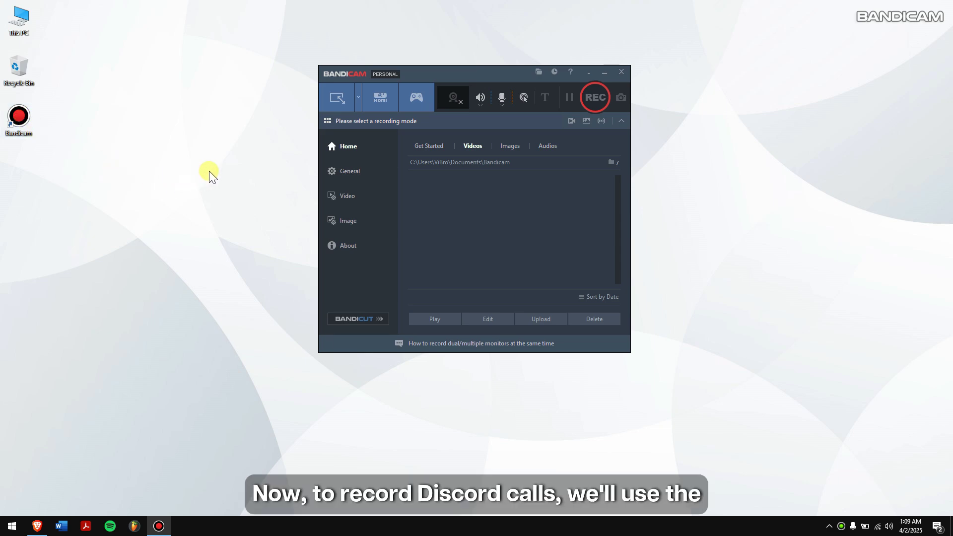
- Switch Bandicam's recording mode to Audio only
left_click_drag(452, 72, 339, 107)
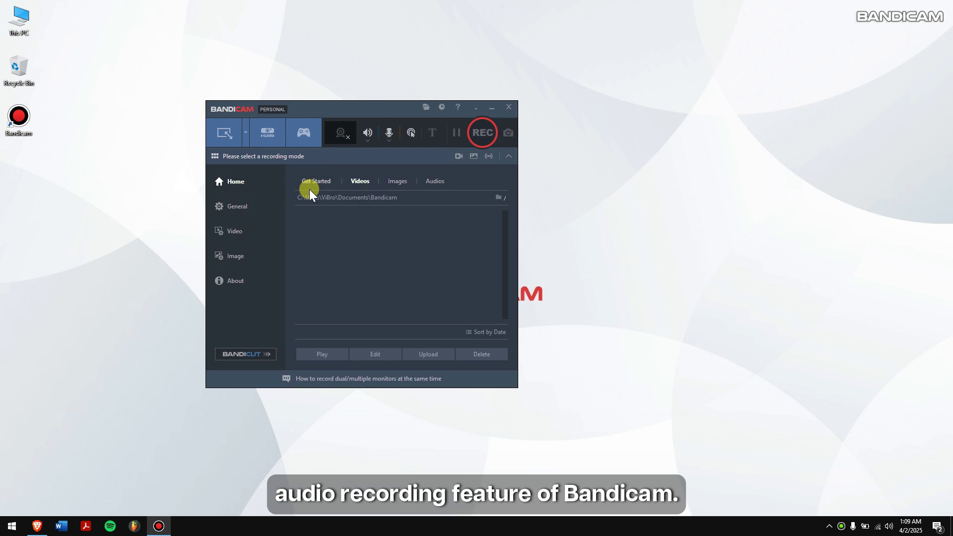
left_click(245, 132)
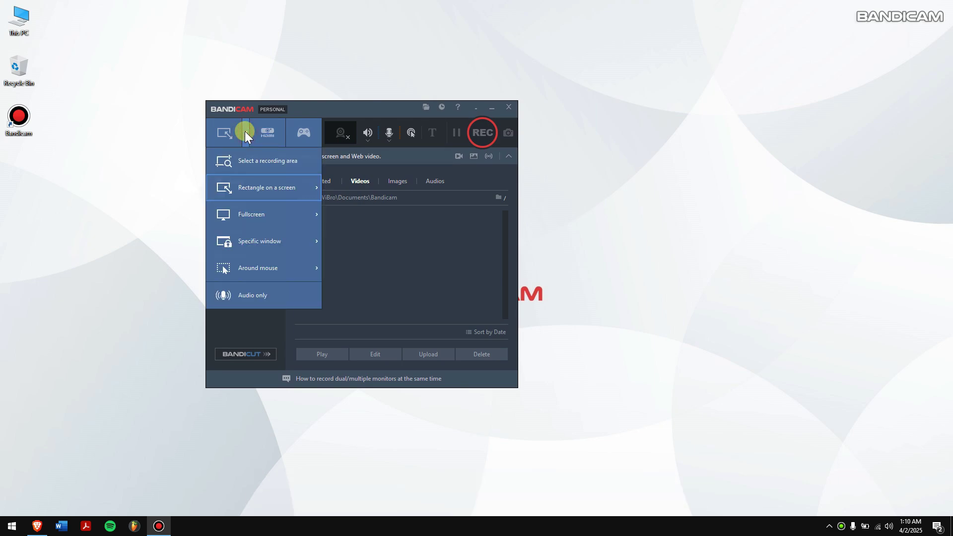
left_click(280, 294)
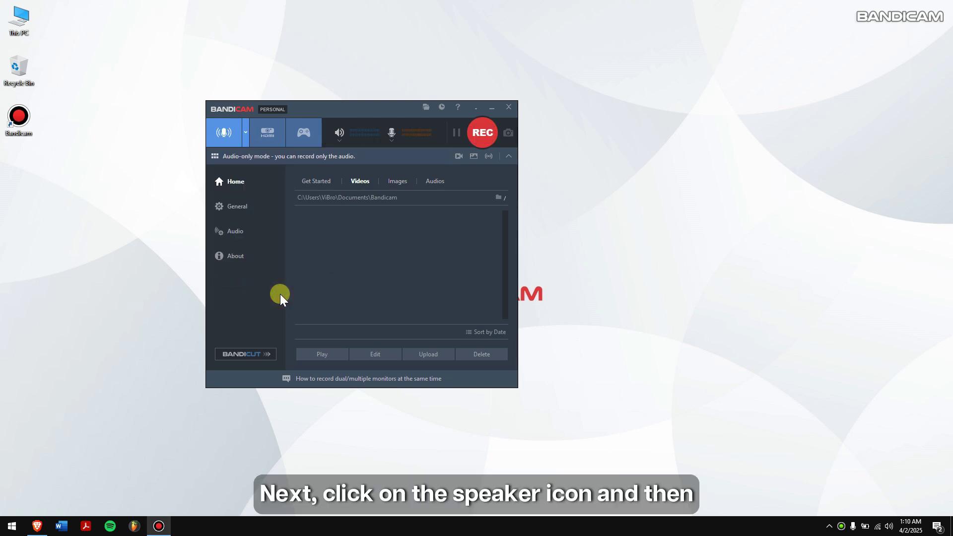
- Set the speaker to (Default Output Device) and the microphone to Microphone (Deity VO-7U)
left_click(339, 139)
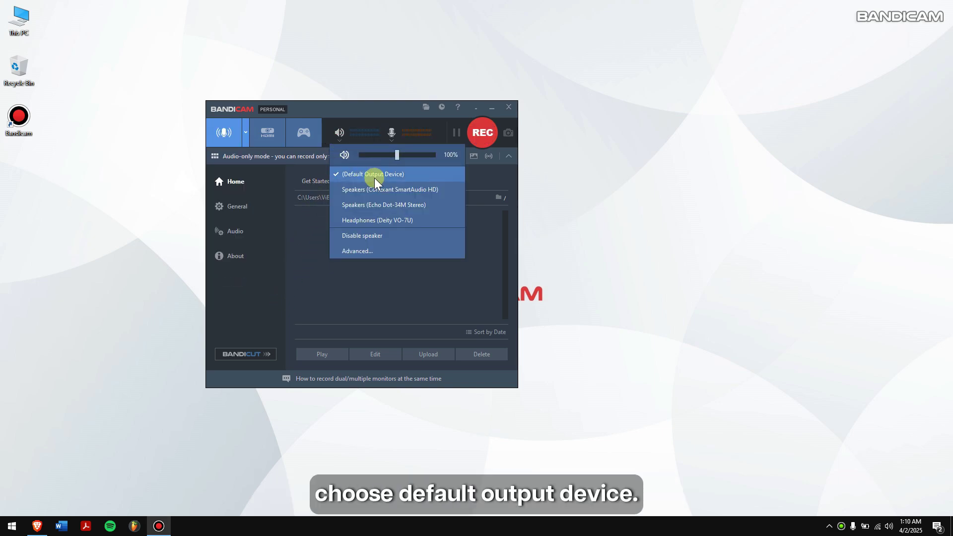
left_click(413, 174)
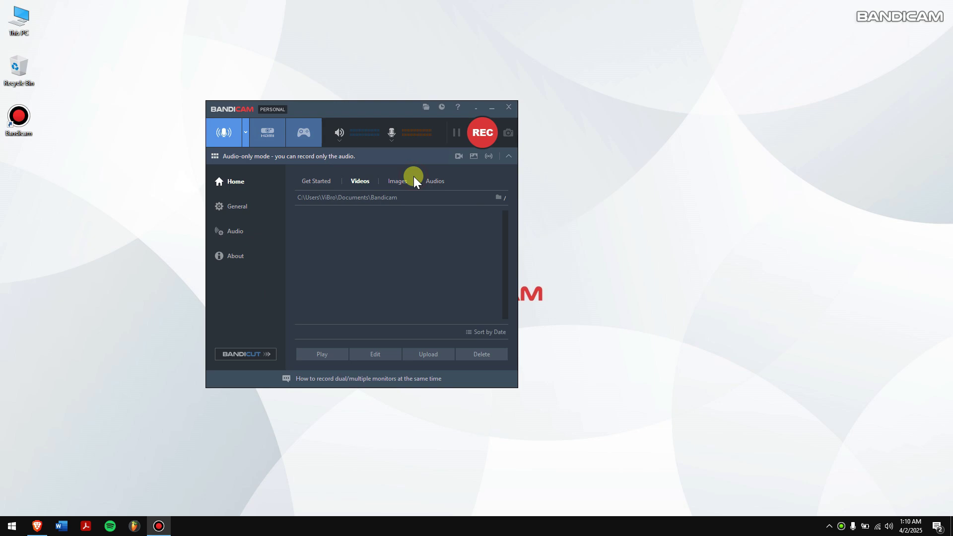
left_click(391, 141)
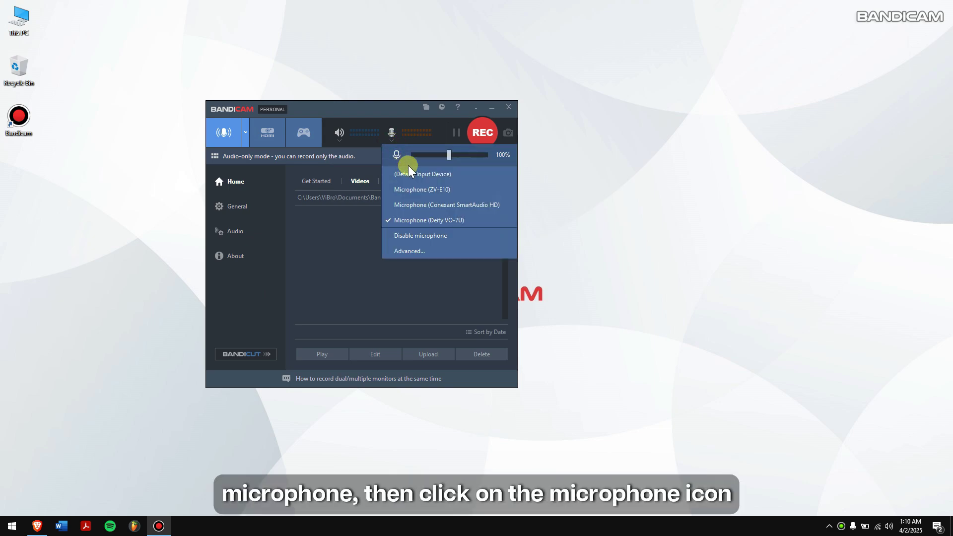
left_click(449, 219)
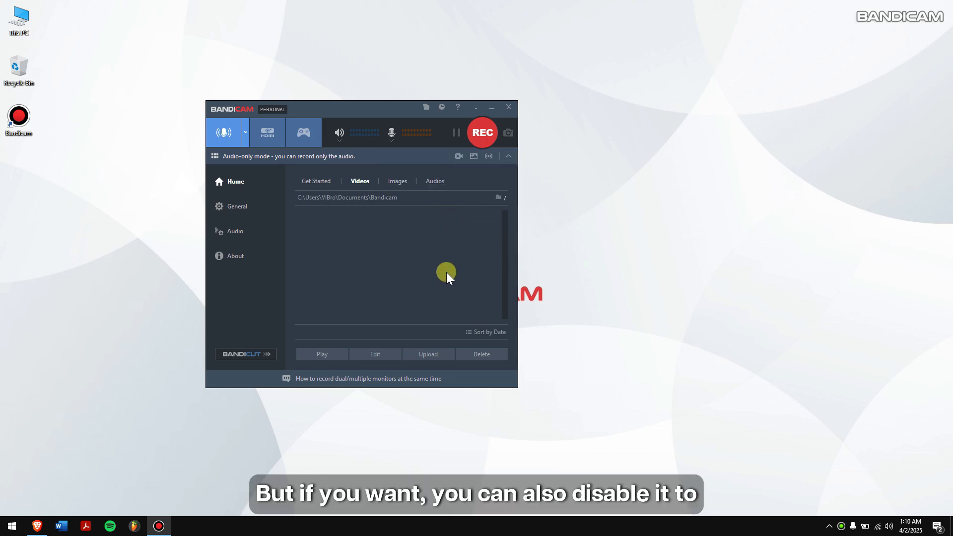
left_click(395, 141)
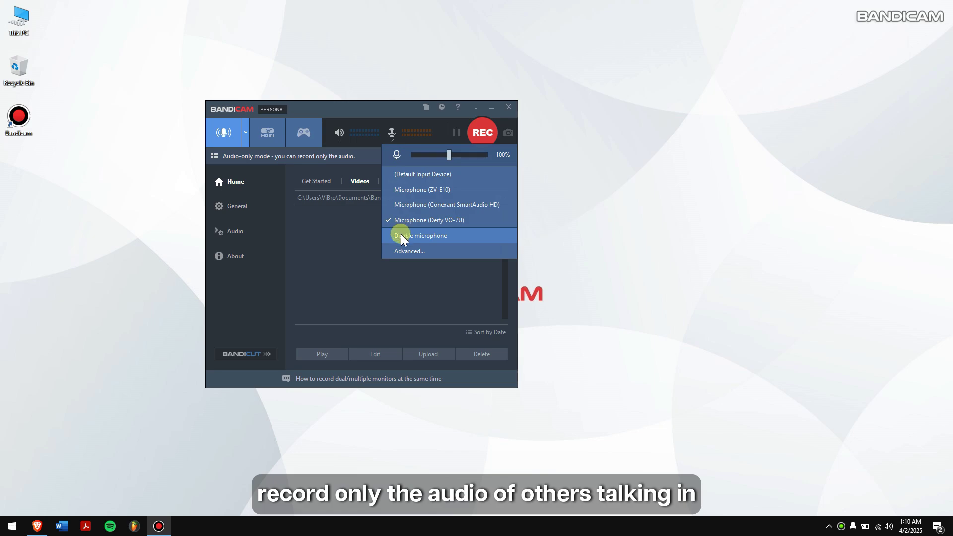
- In Discord's Voice & Video settings, choose Microphone (Deity VO-7U) as input and Default as output
left_click(359, 242)
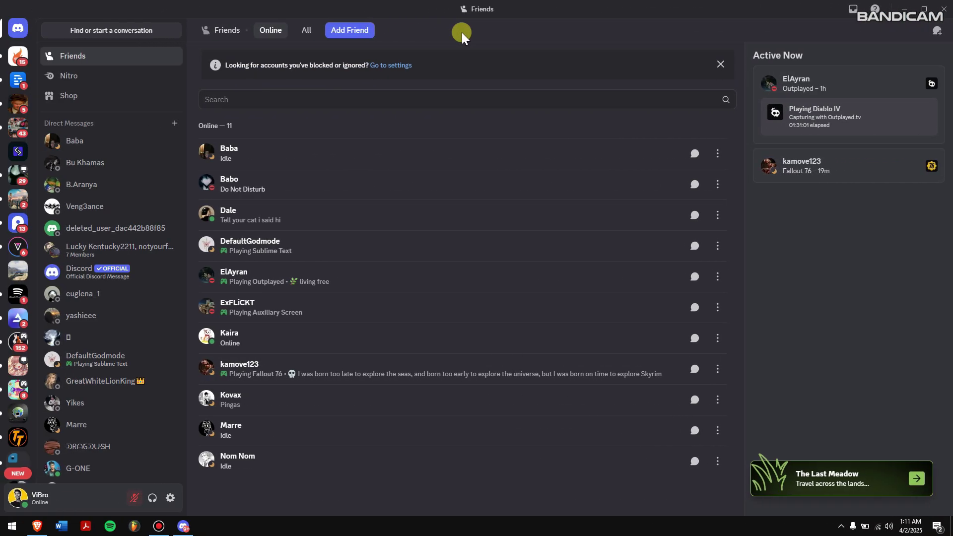
left_click(166, 499)
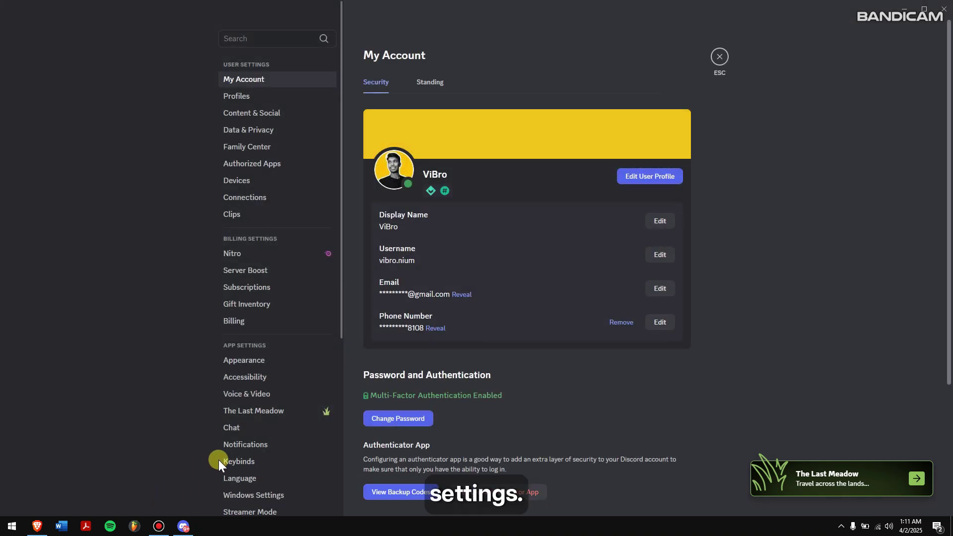
left_click(320, 395)
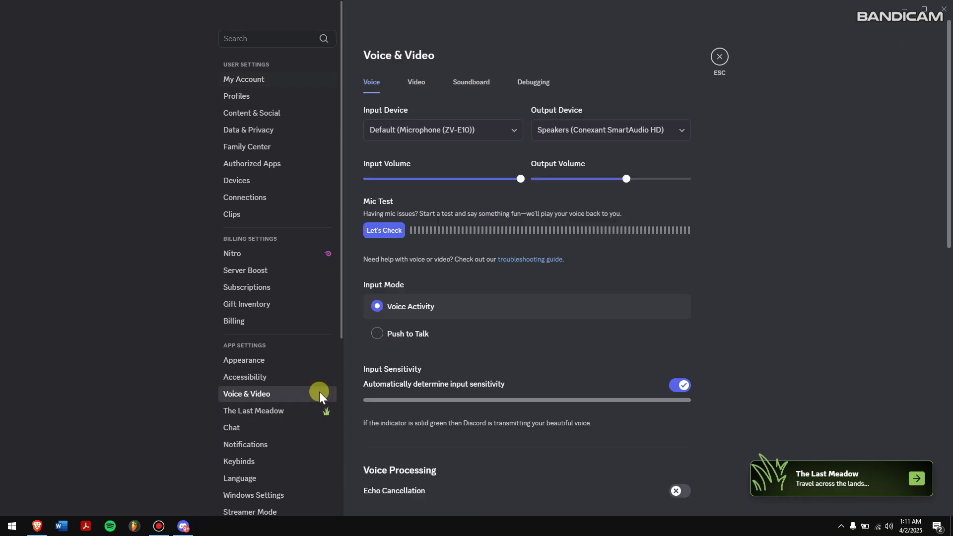
left_click(451, 135)
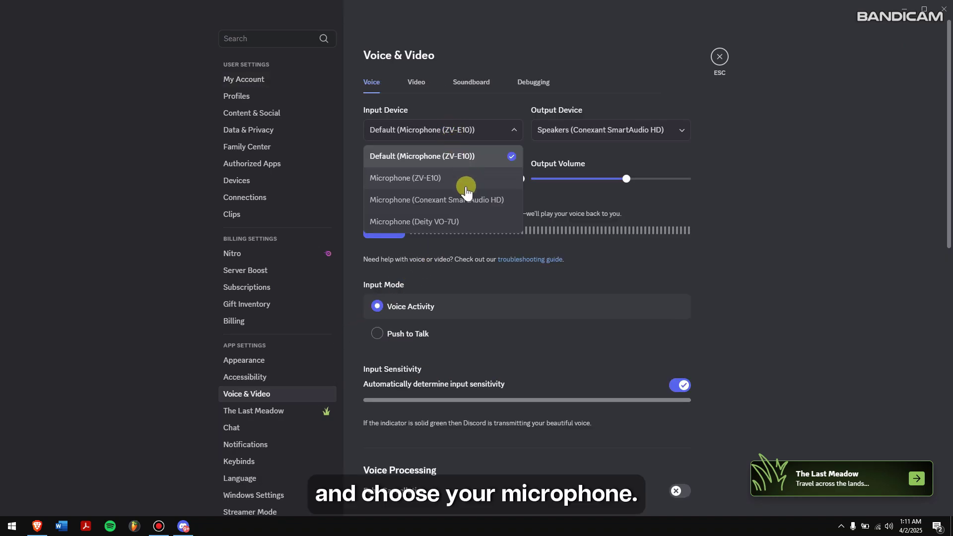
left_click(454, 221)
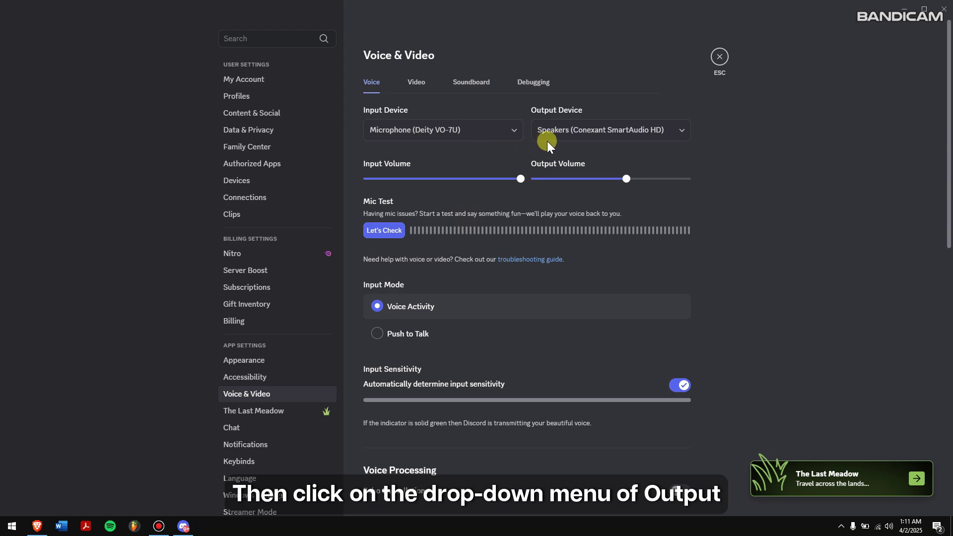
left_click(597, 135)
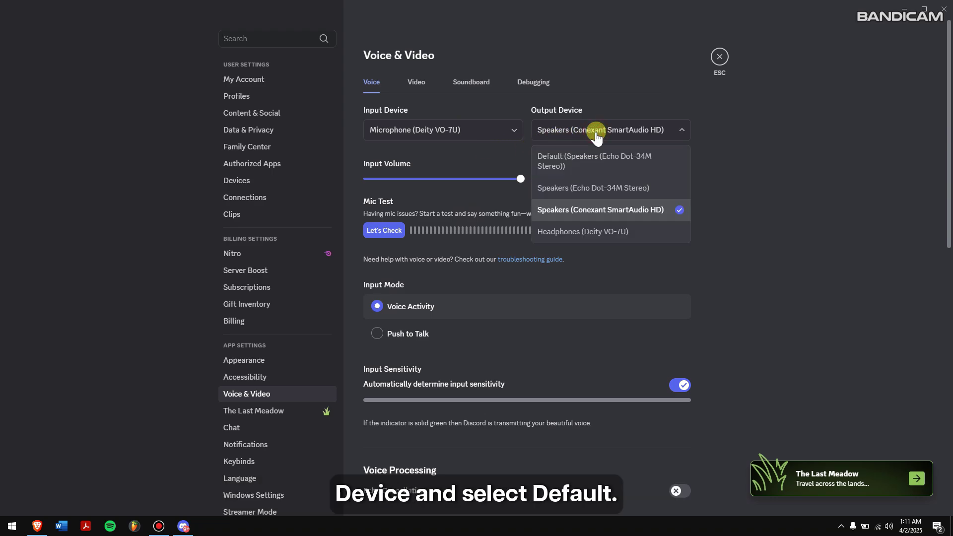
left_click(601, 158)
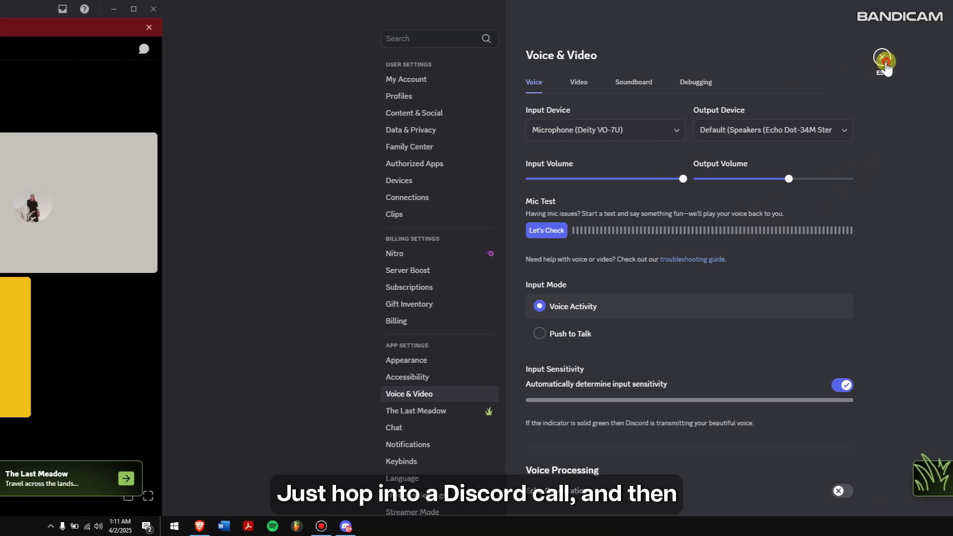
- Back in the Discord call, record a few seconds of audio with Bandicam, then stop it
left_click(883, 59)
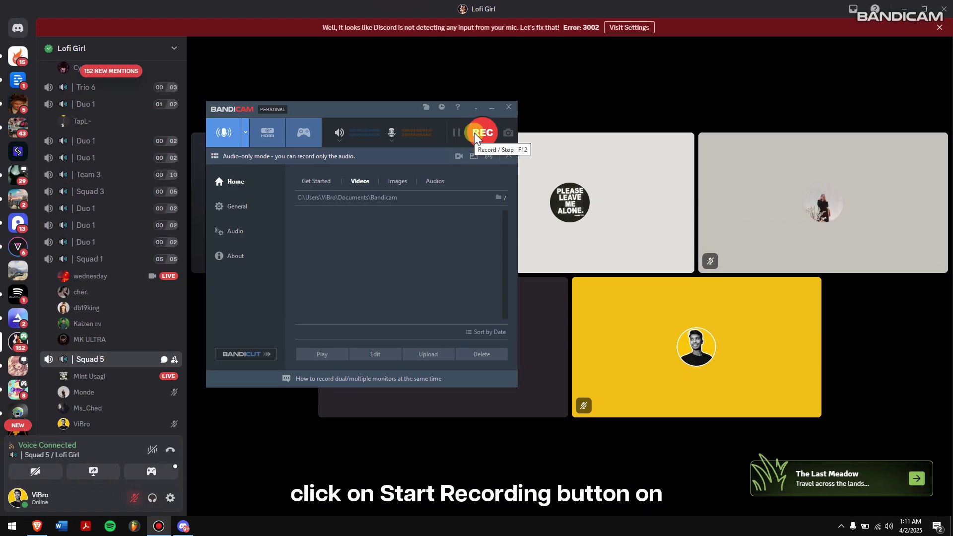
left_click(391, 111)
left_click_drag(391, 111, 326, 88)
left_click(413, 112)
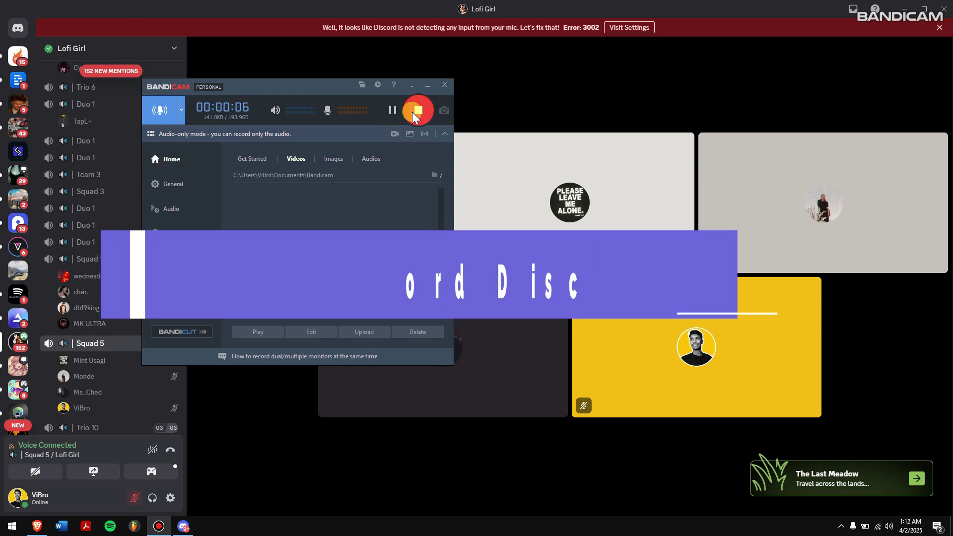
left_click(413, 112)
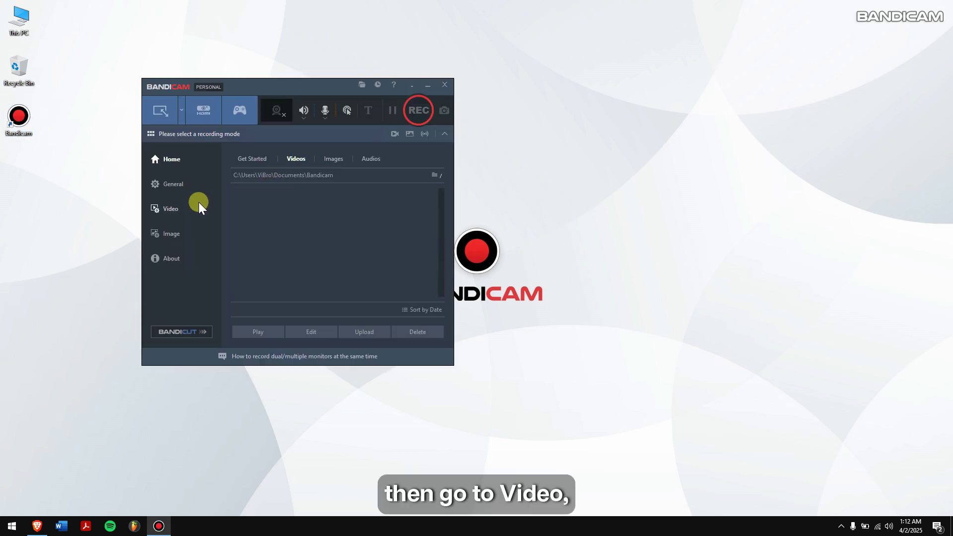
- In Bandicam's Sound settings, pick Default Output Device speakers and the Deity VO-7U microphone, then confirm with OK
left_click(198, 204)
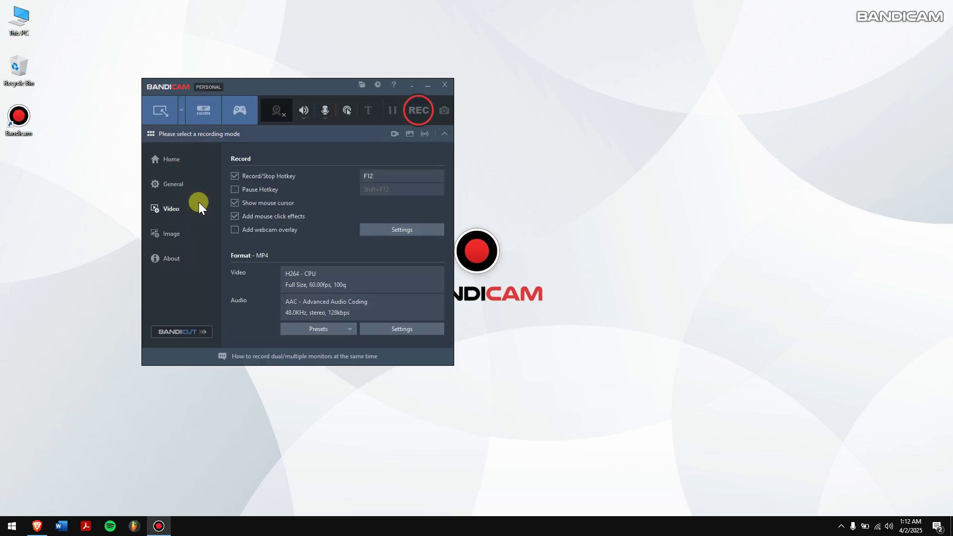
left_click(409, 230)
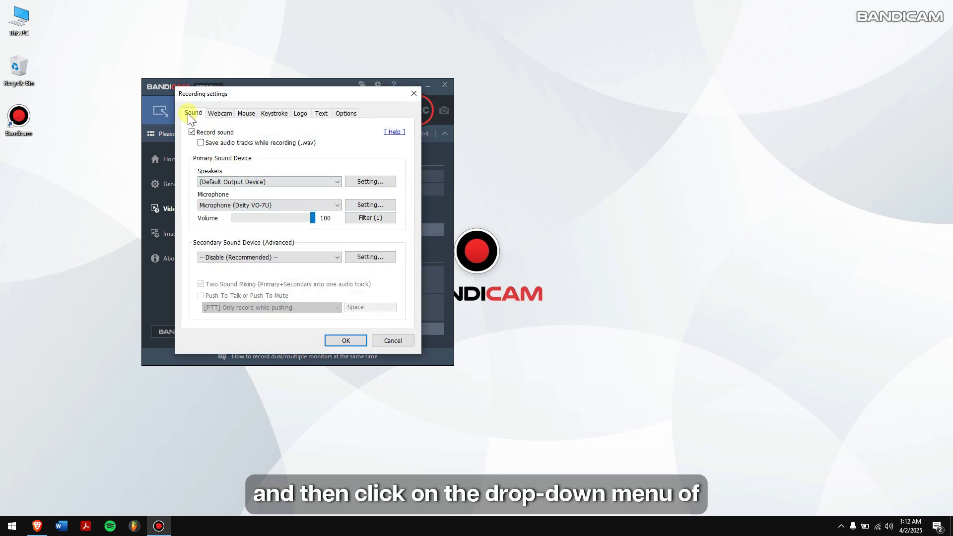
left_click(300, 187)
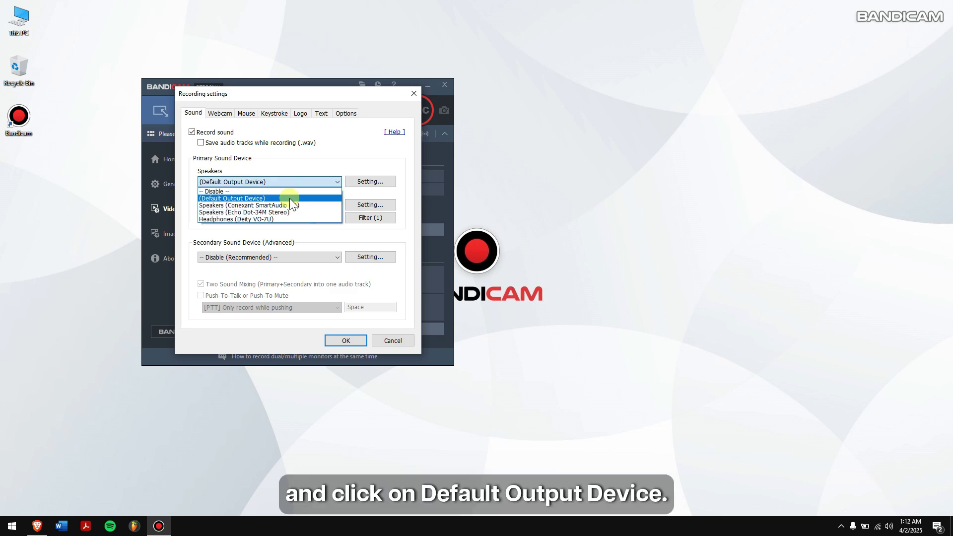
left_click(290, 199)
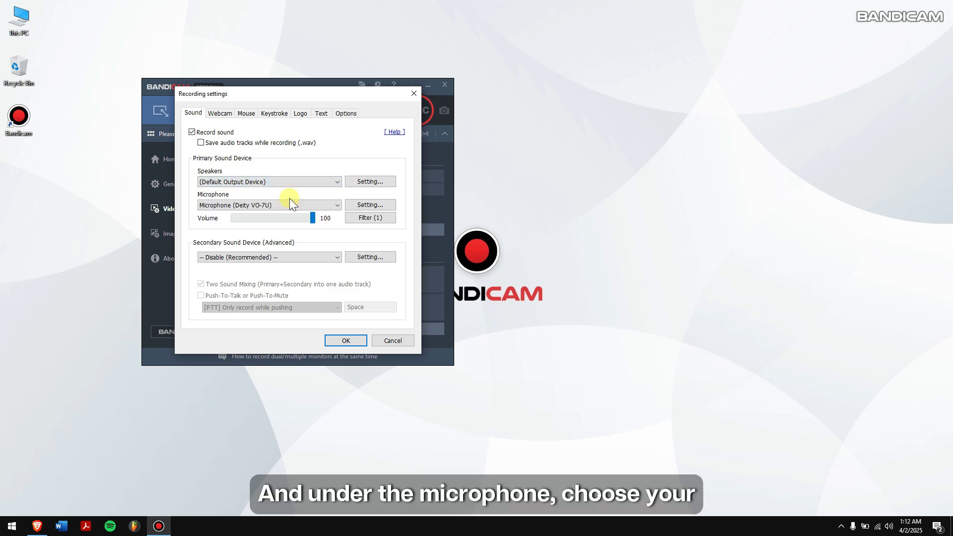
left_click(339, 208)
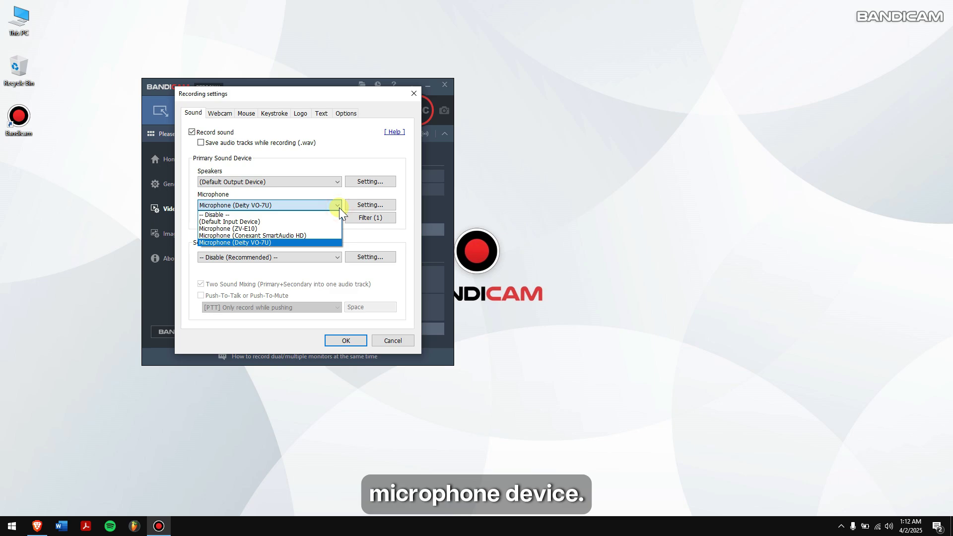
left_click(275, 242)
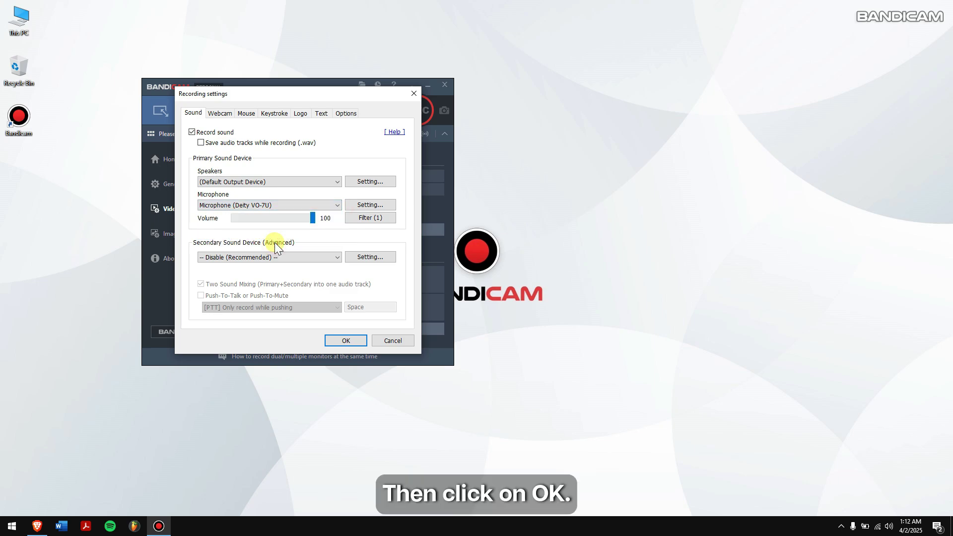
left_click(335, 339)
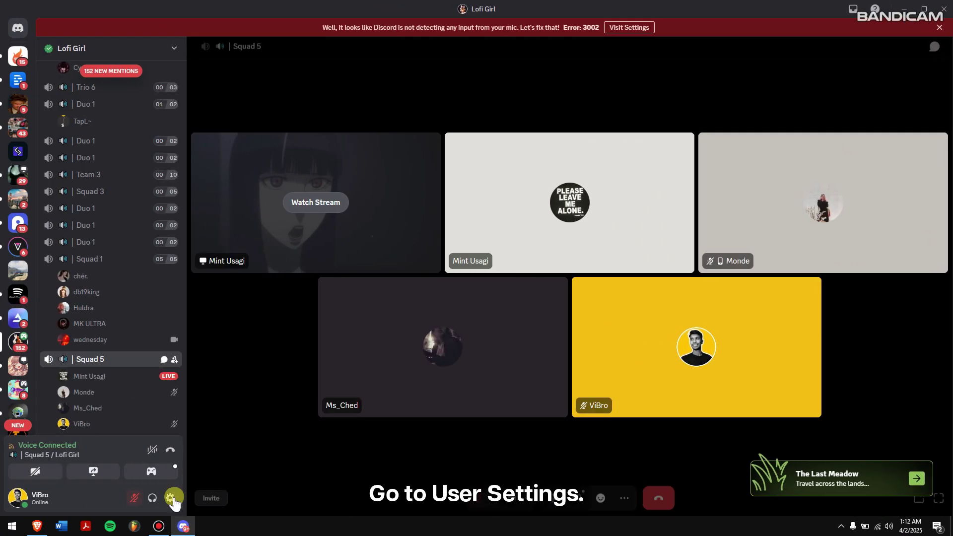
- In Discord's Voice & Video settings, keep Deity VO-7U as input and Default as output
left_click(171, 497)
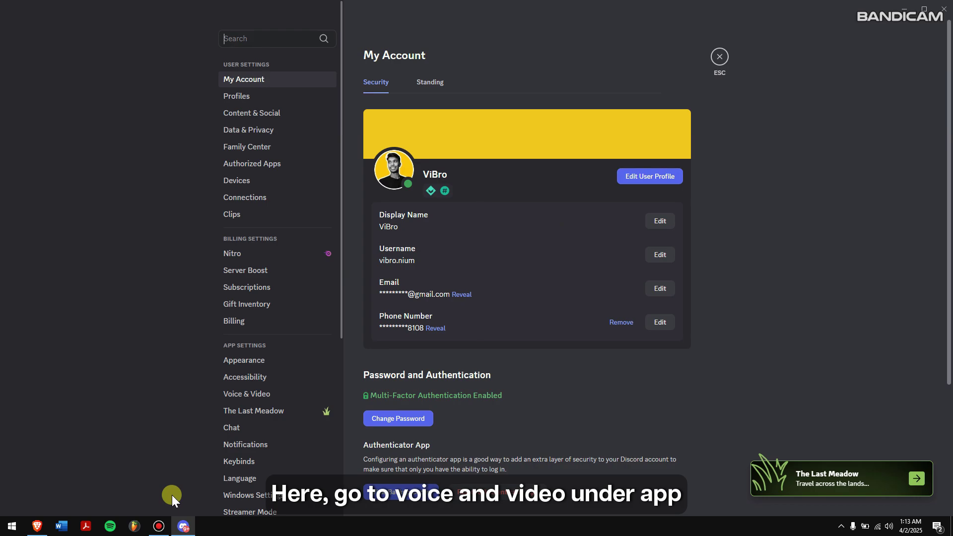
left_click(288, 394)
left_click(460, 127)
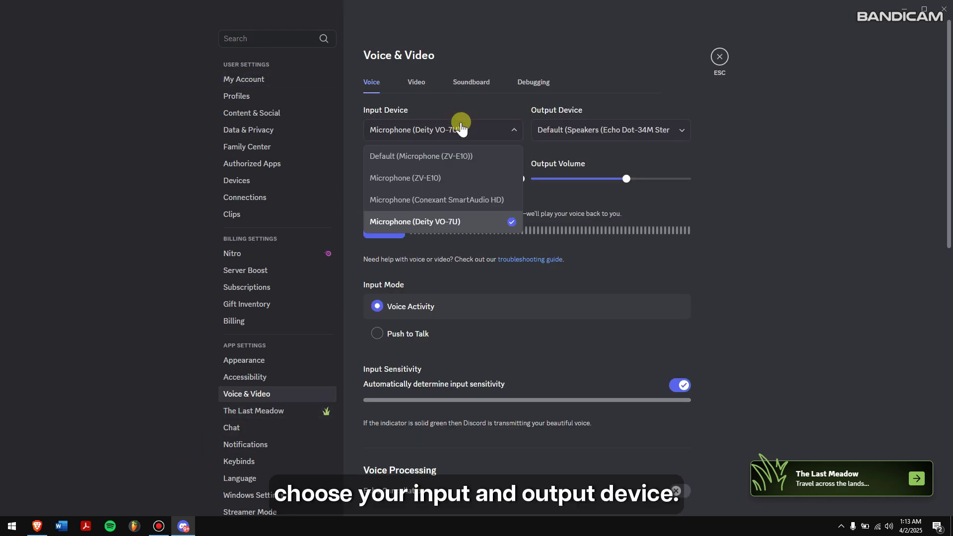
left_click(681, 130)
left_click(779, 200)
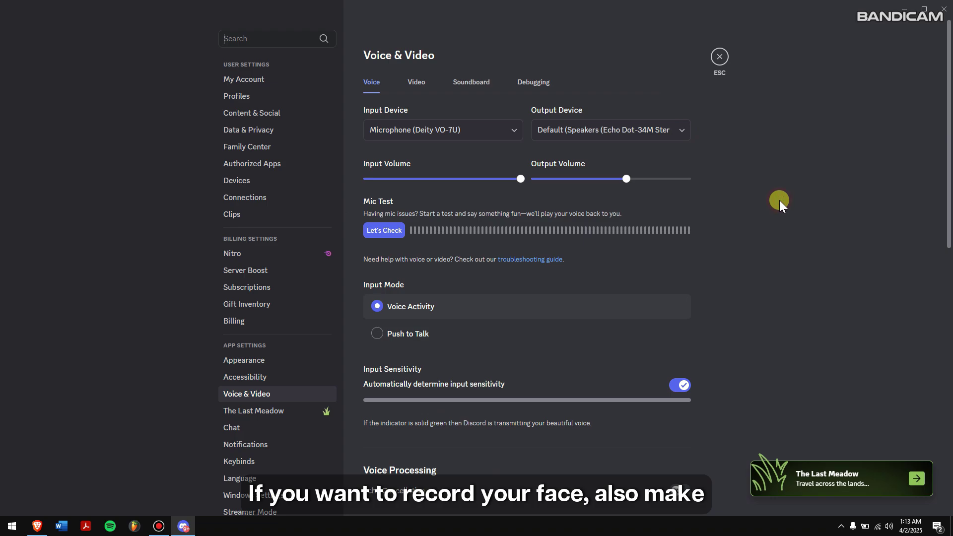
- Select the ZV-E10 camera in Video settings and return to the Squad 5 call
left_click(417, 83)
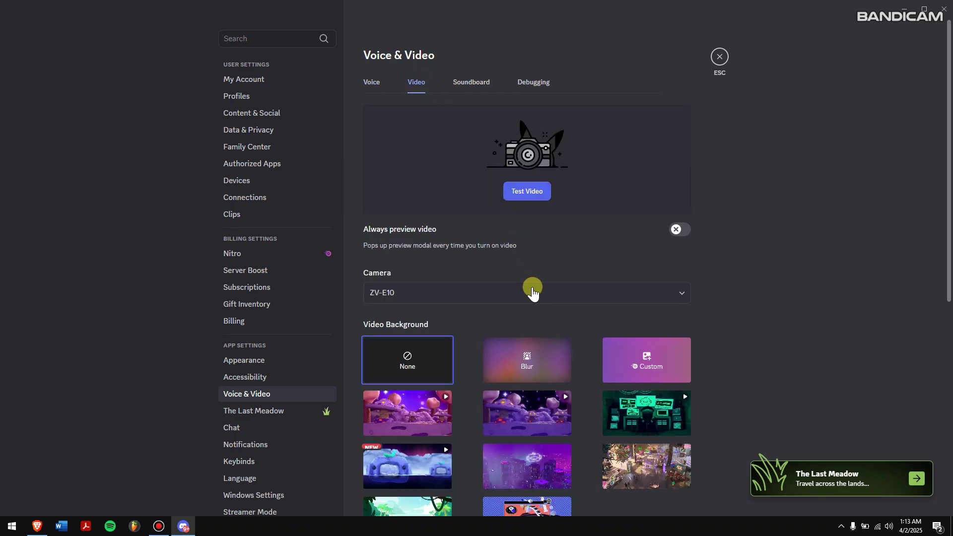
left_click(532, 293)
left_click(524, 320)
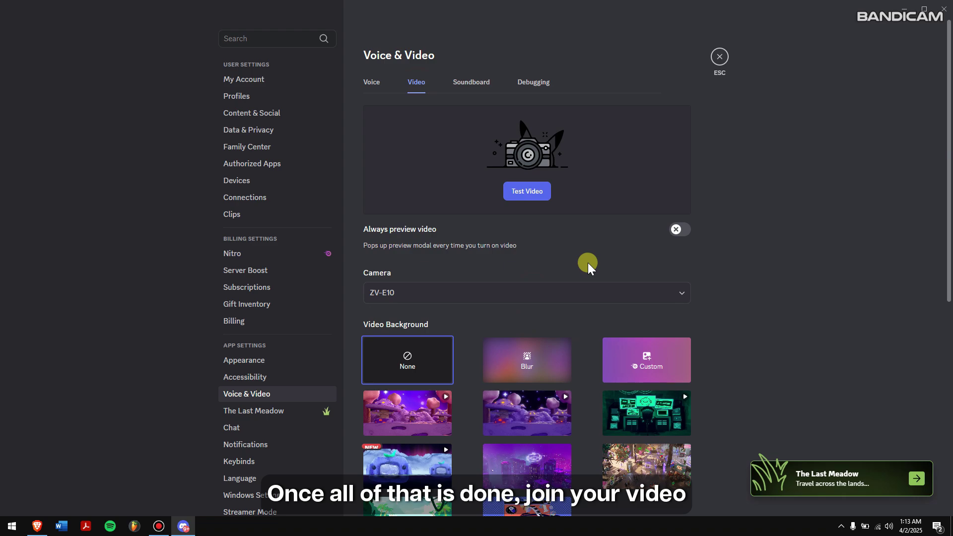
left_click(721, 58)
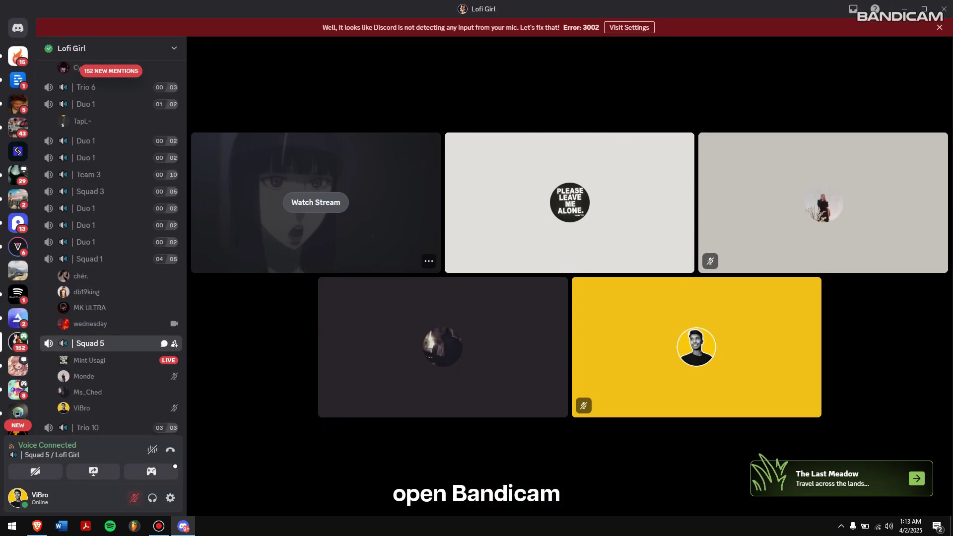
- Outline the Discord call as a custom Bandicam recording rectangle
left_click(159, 526)
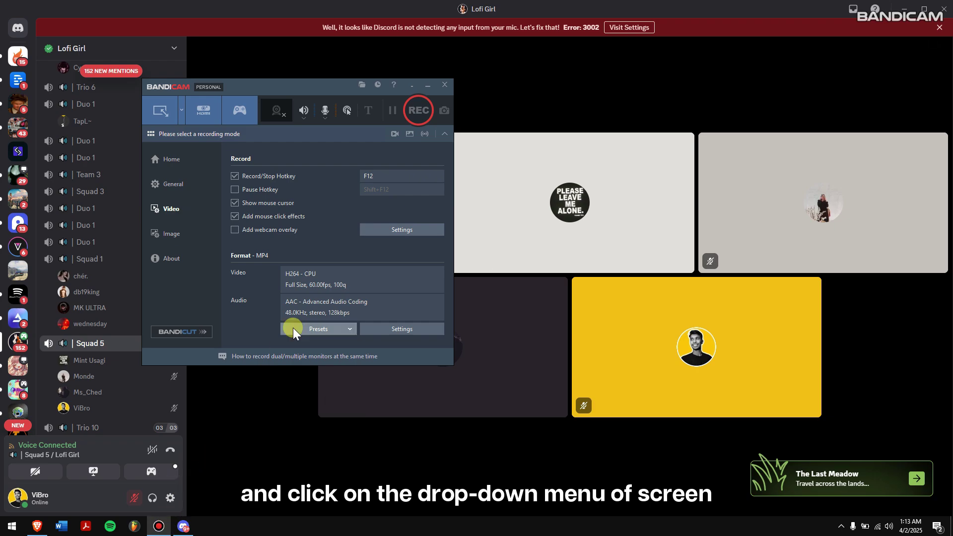
left_click(182, 110)
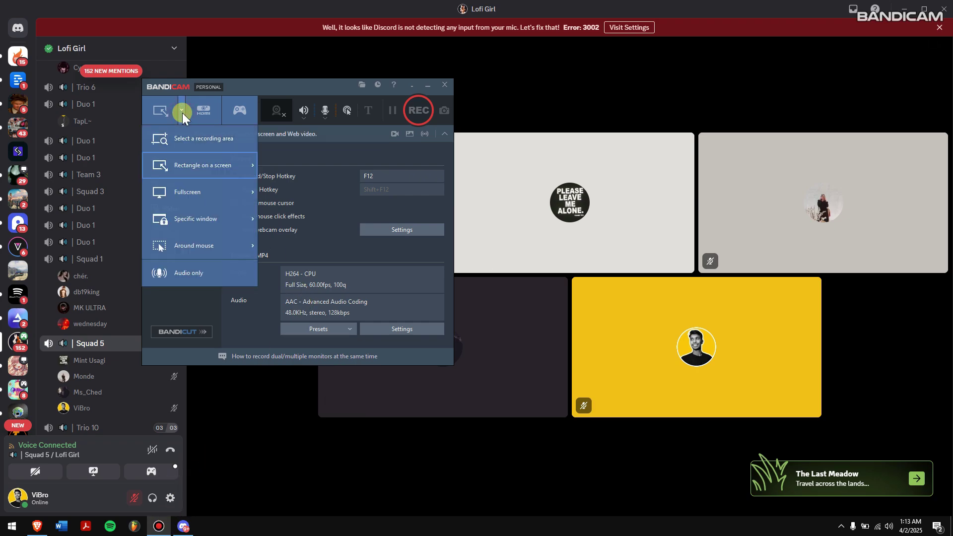
left_click(191, 139)
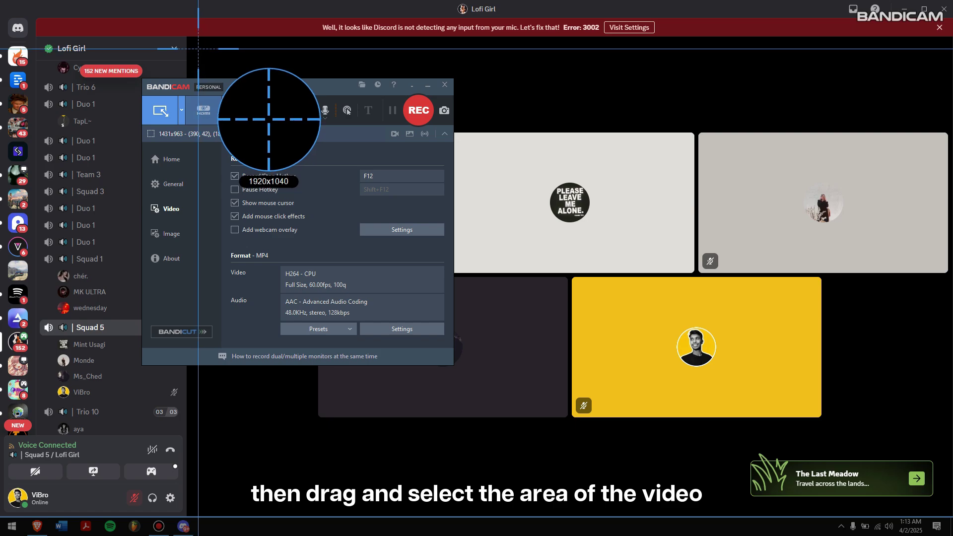
left_click_drag(194, 43, 951, 452)
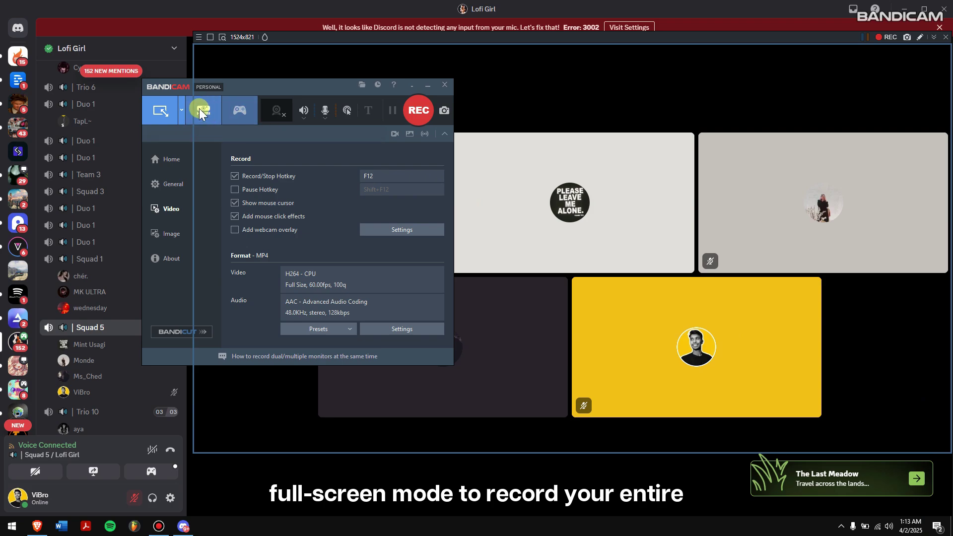
- Switch the recording area to the full 1920x1080 Display 1 and start recording
left_click(182, 106)
mouse_move(189, 159)
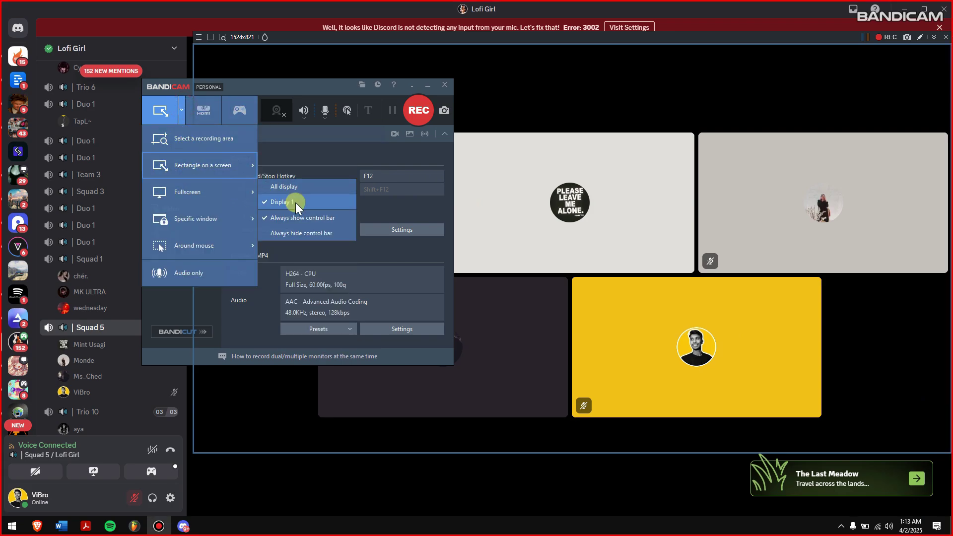
left_click(314, 201)
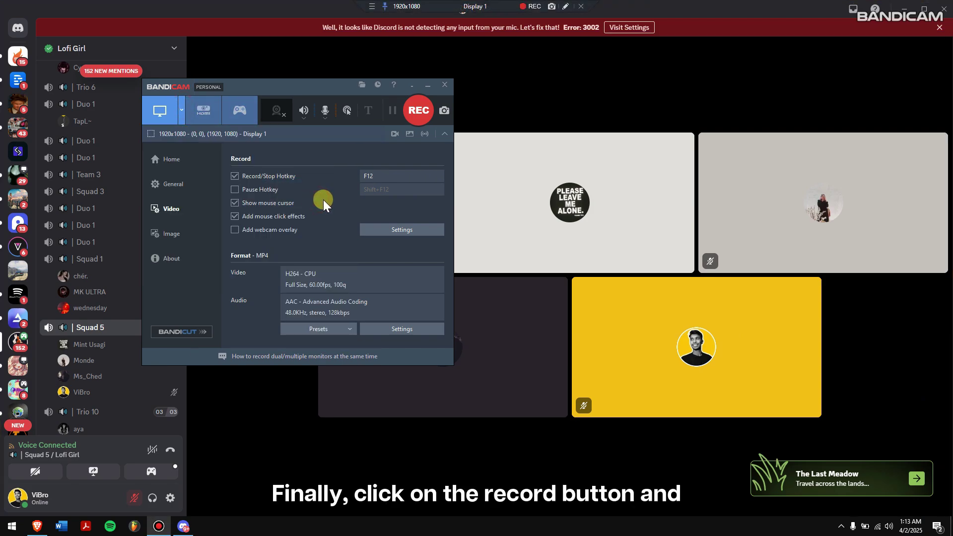
left_click(419, 109)
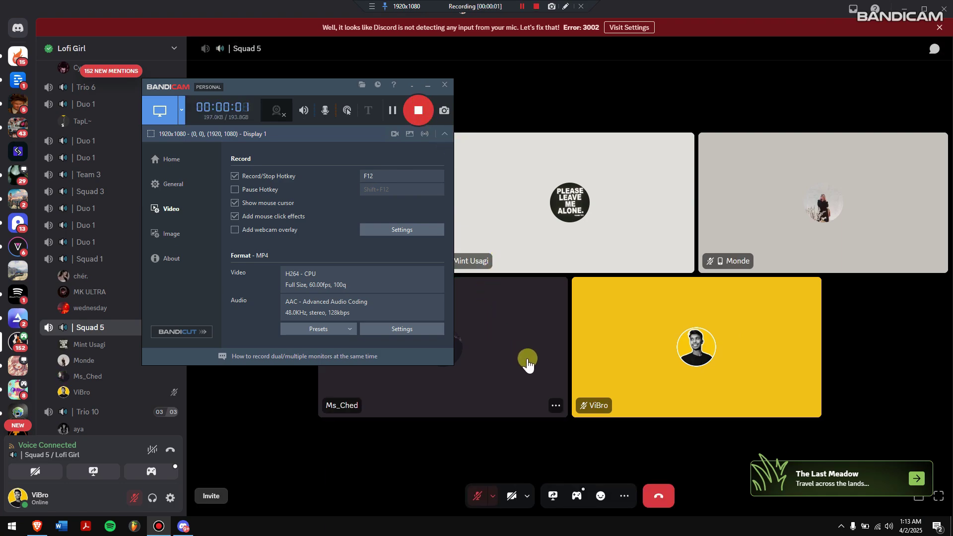
- Minimize Bandicam and stop the call recording from the recording bar
left_click_drag(299, 85, 197, 62)
left_click(323, 63)
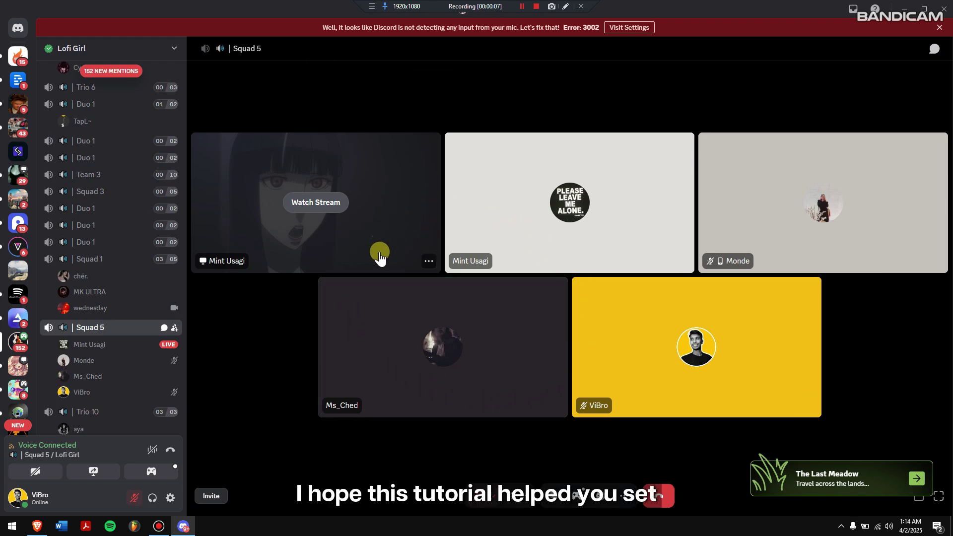
left_click(535, 11)
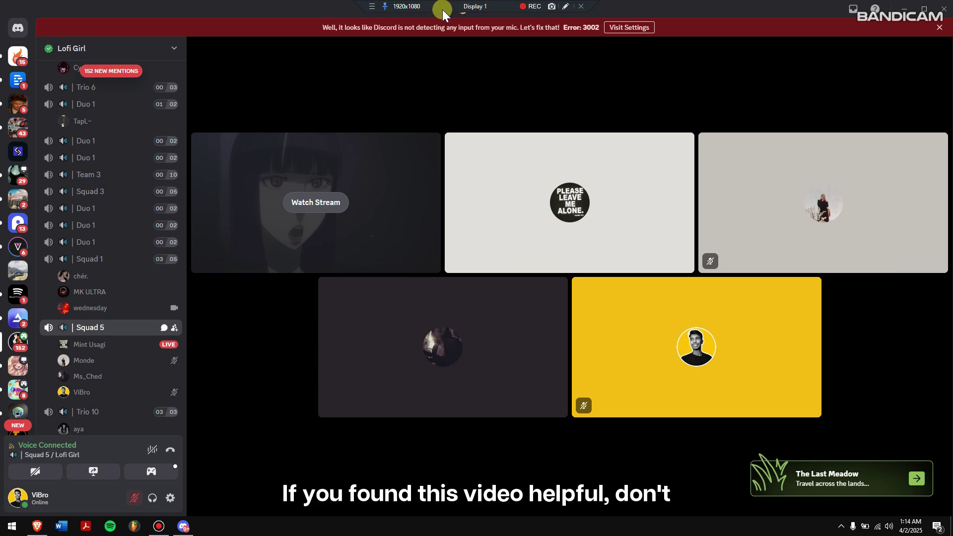
left_click(158, 525)
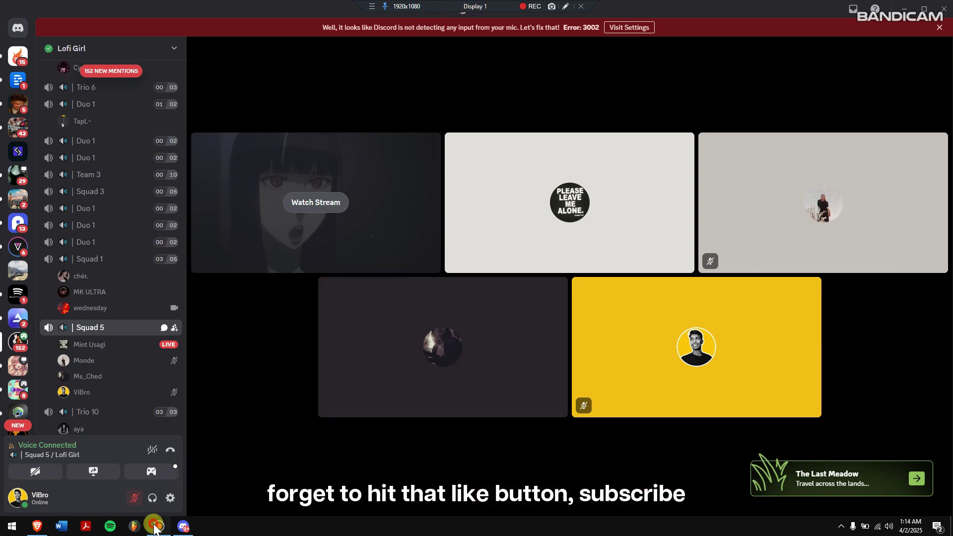
left_click_drag(266, 65, 478, 121)
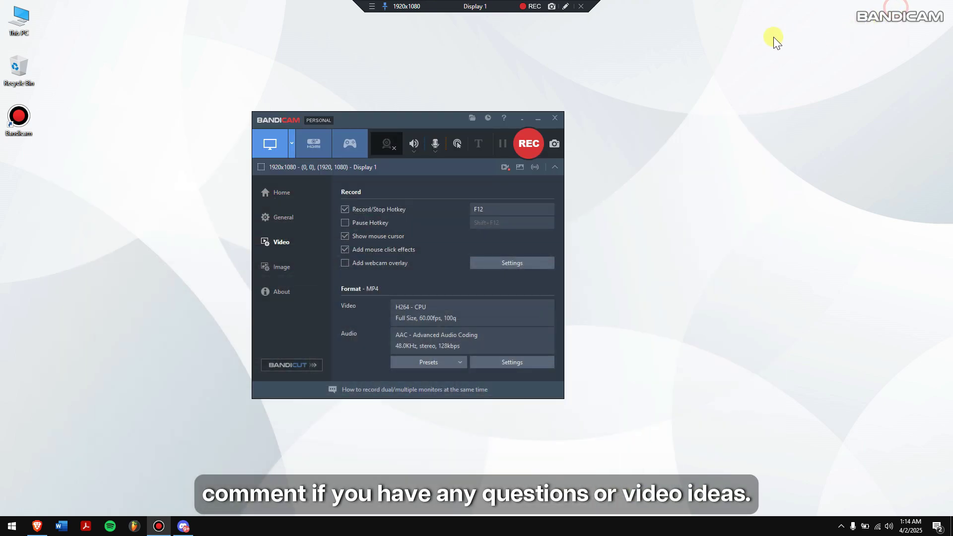
right_click(475, 62)
left_click(497, 89)
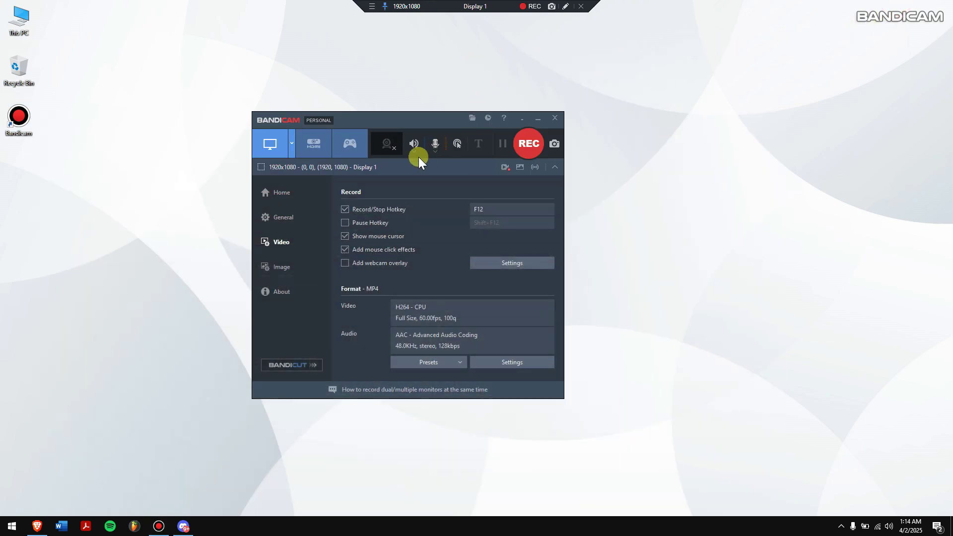
left_click(293, 194)
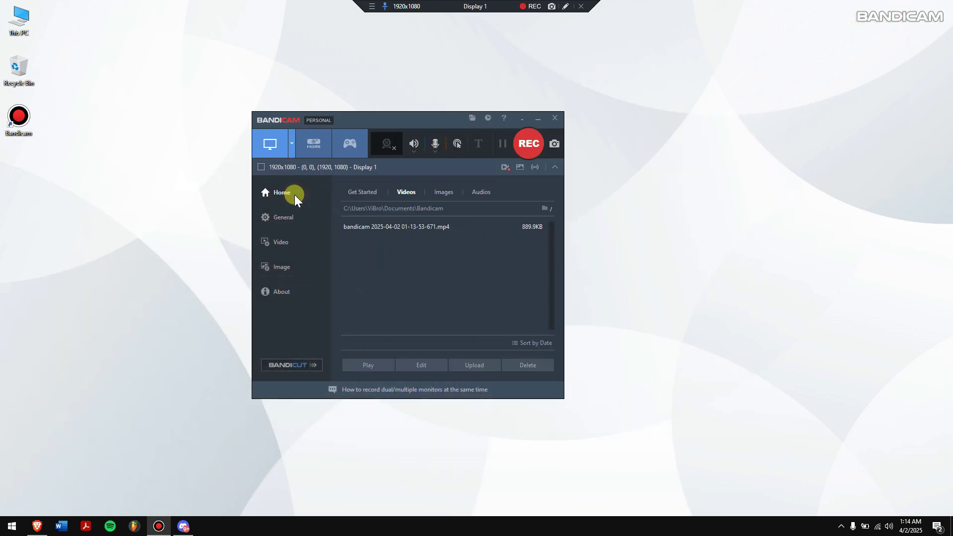